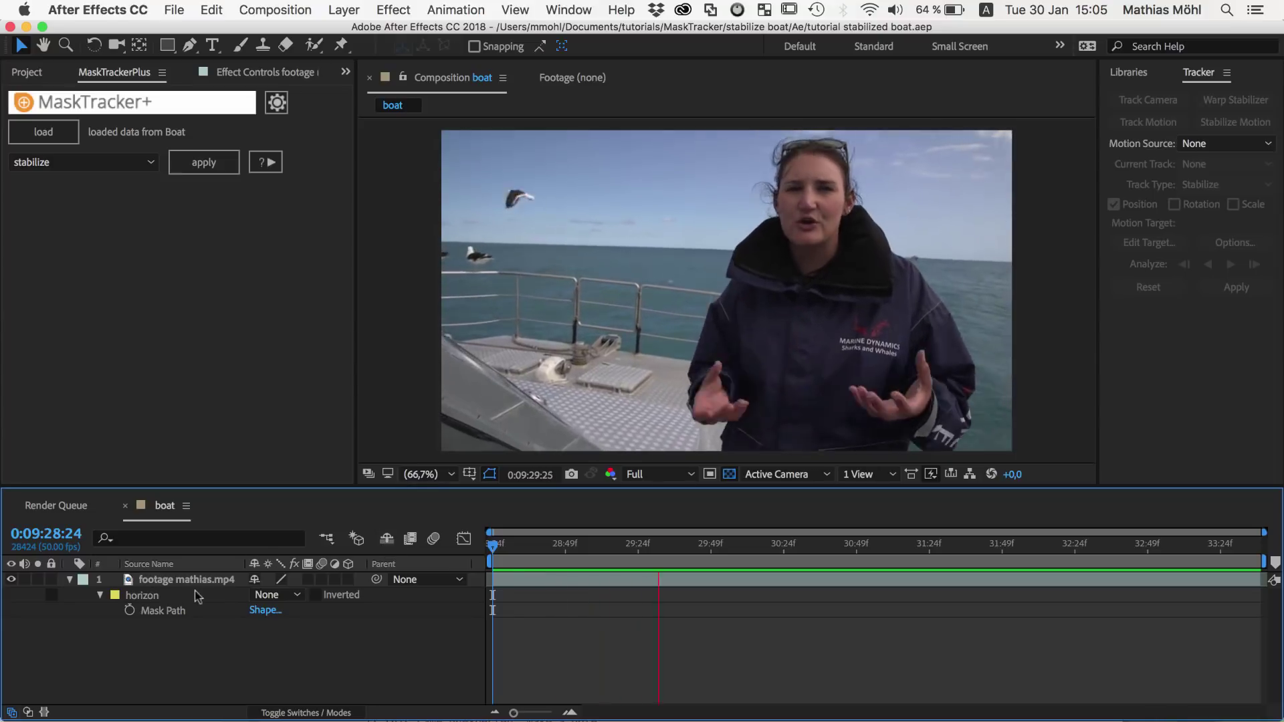
Apply MaskTracker+ to the horizon mask path, then apply Warp Stabilizer to mathias.mp4.
click(175, 611)
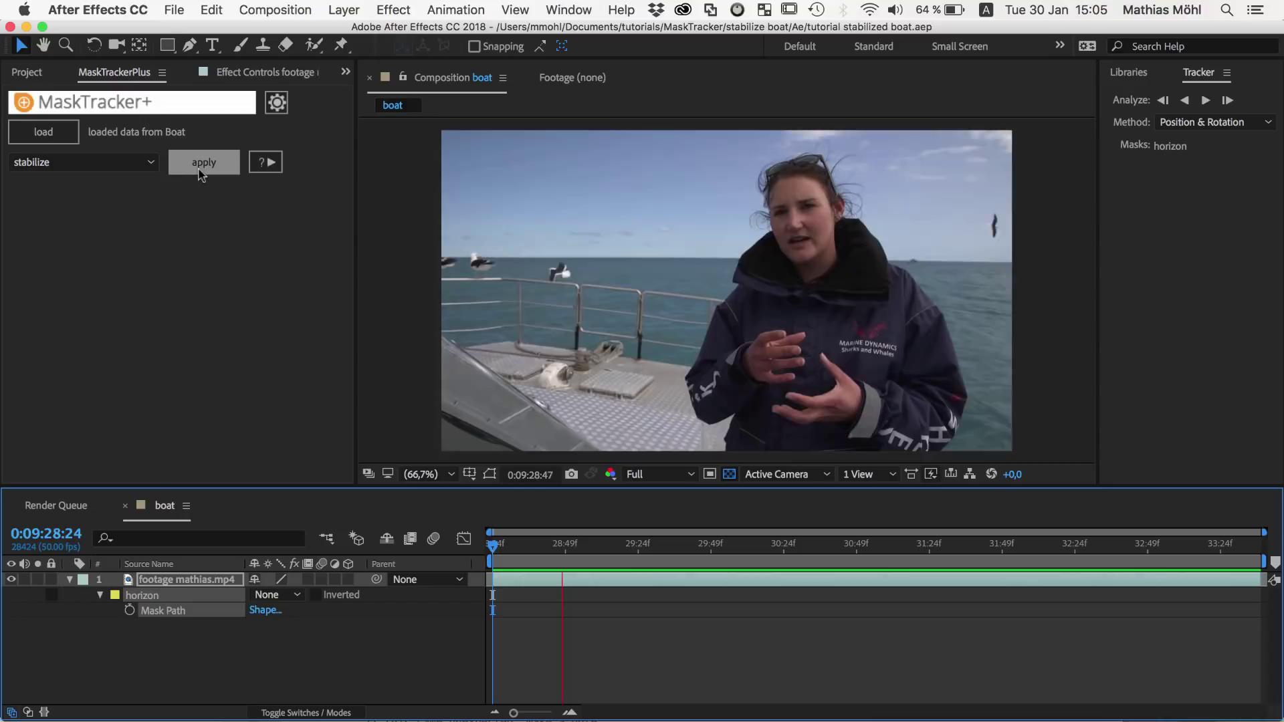
click(199, 173)
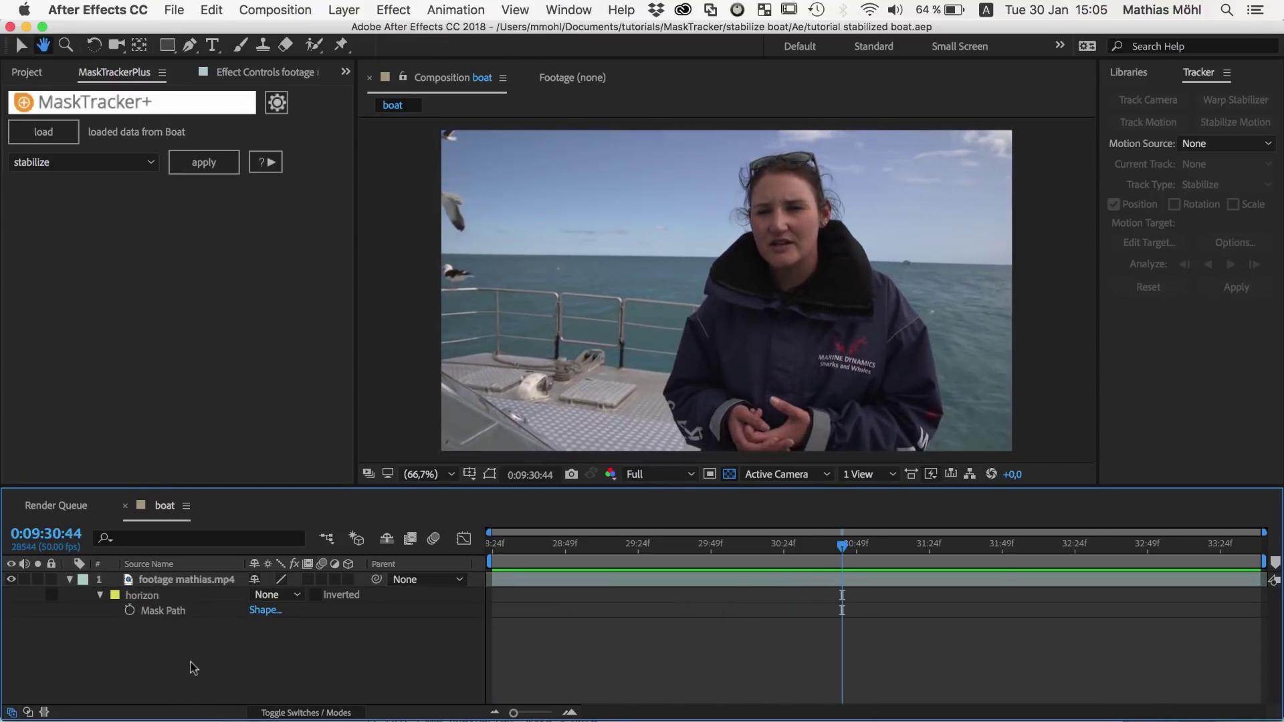
click(181, 580)
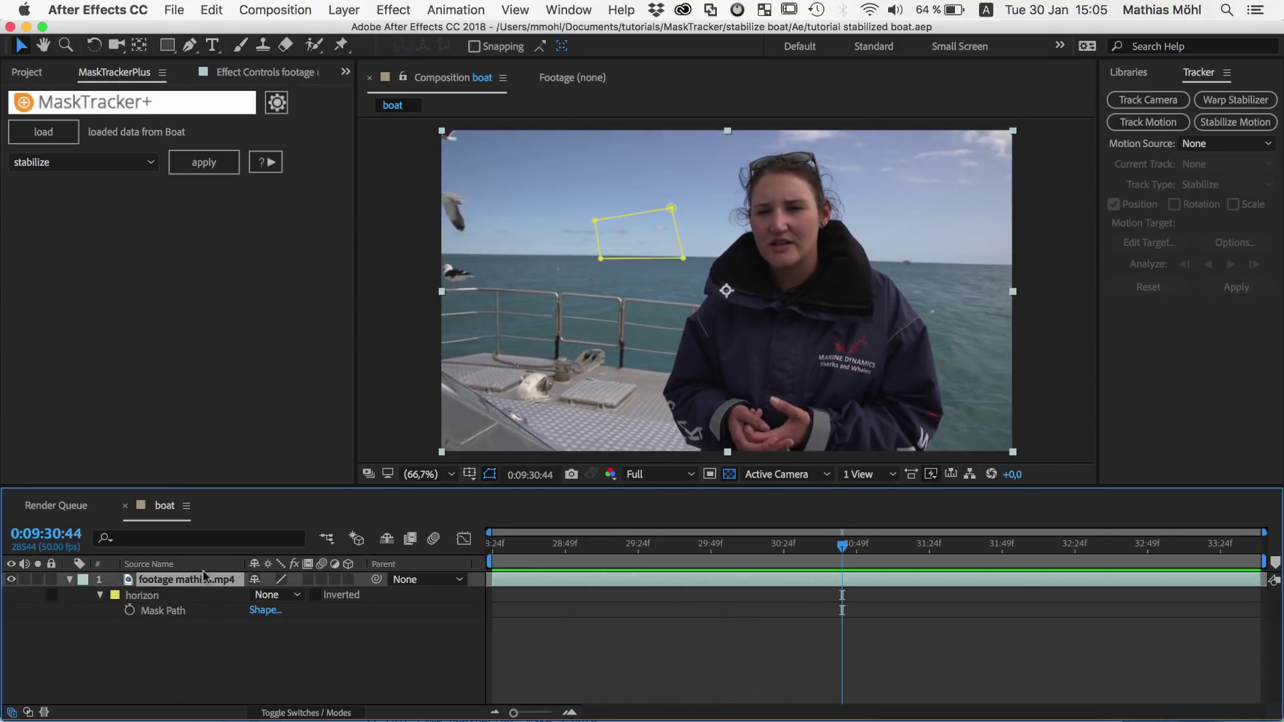
click(1229, 103)
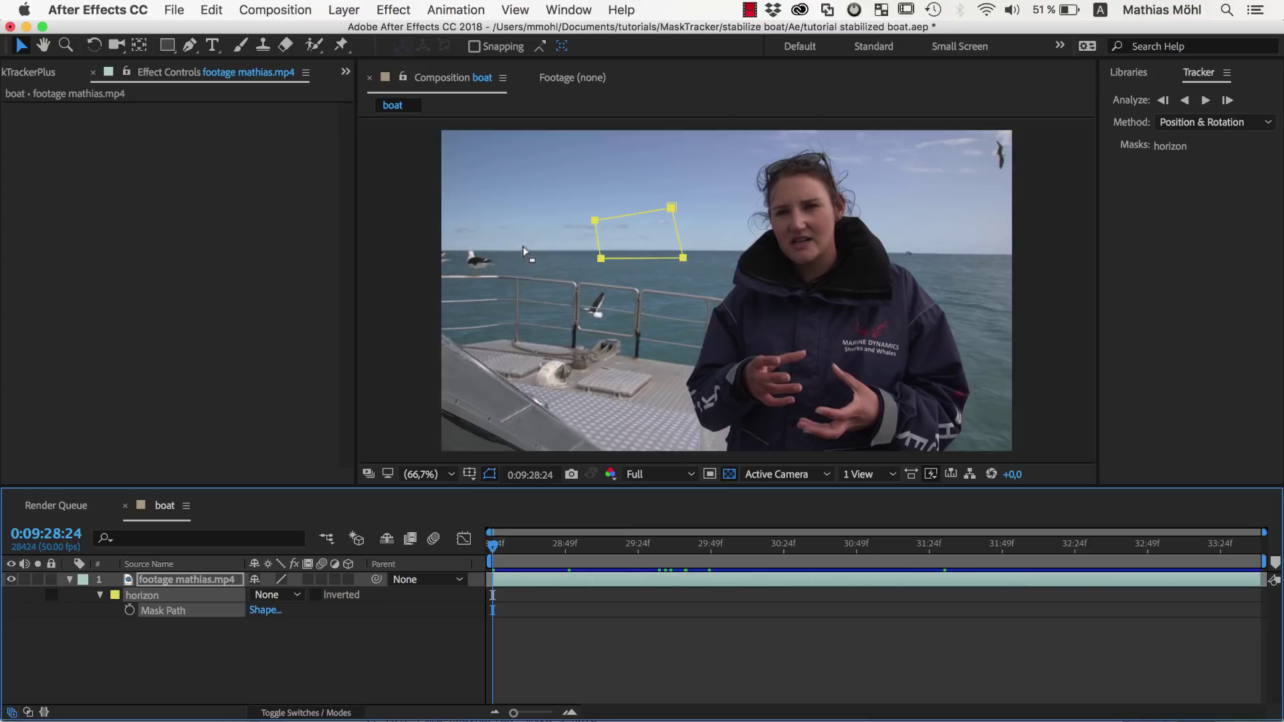
click(168, 623)
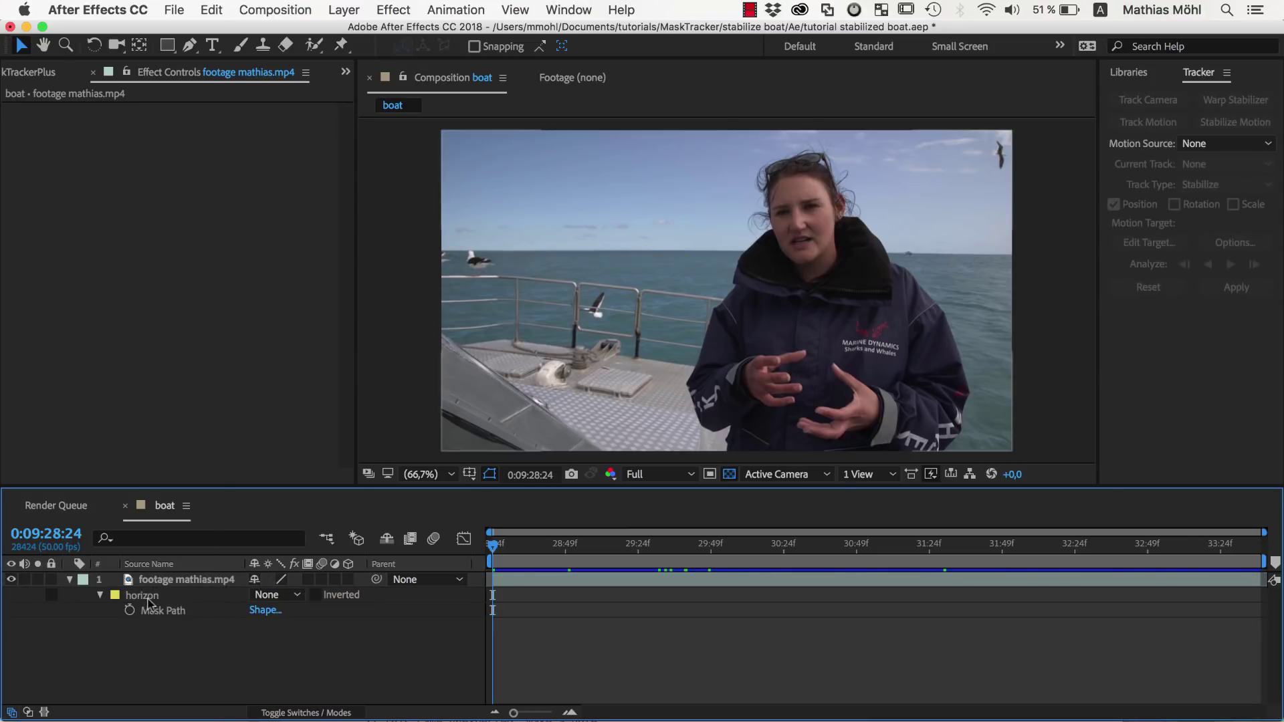
click(149, 600)
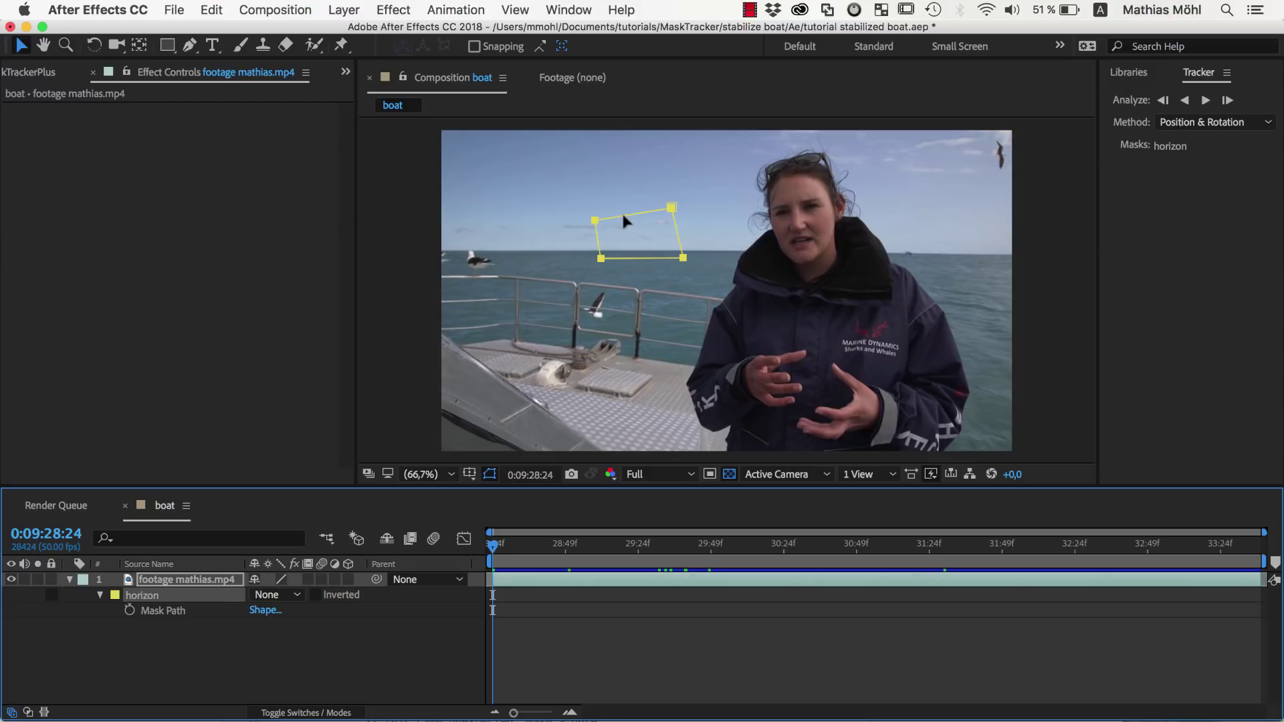
click(295, 595)
click(292, 628)
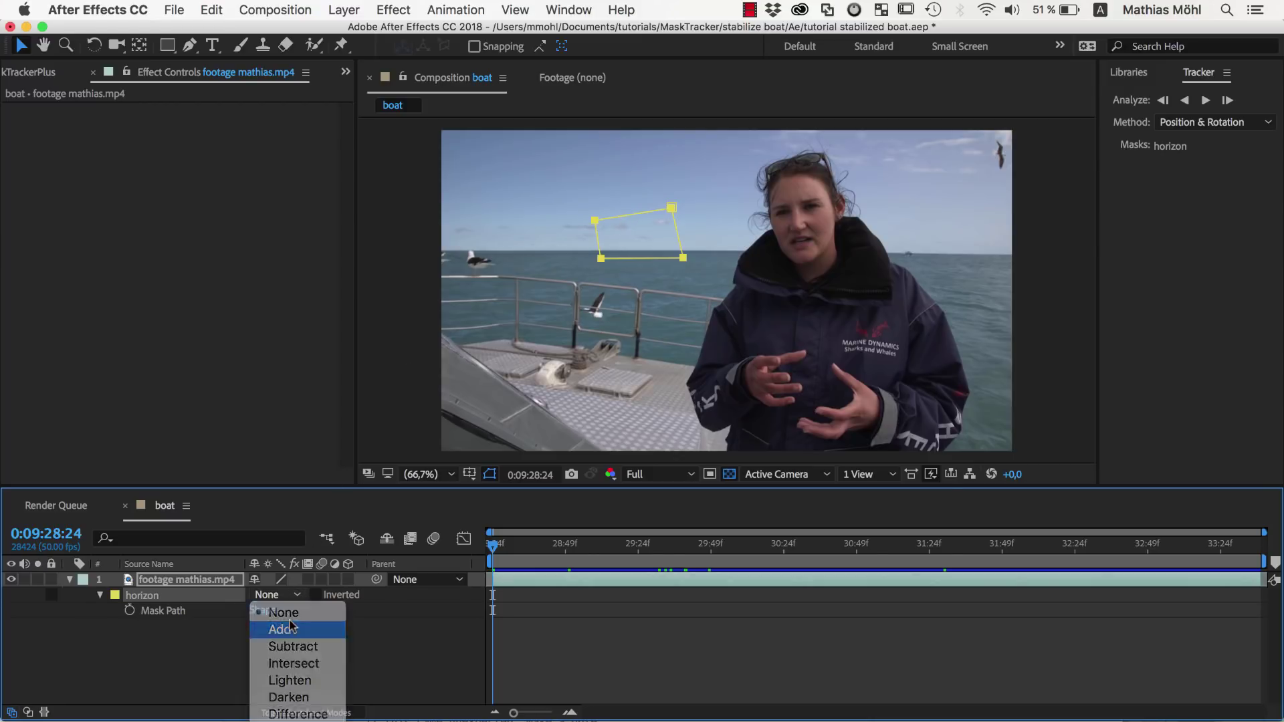
click(284, 595)
click(288, 613)
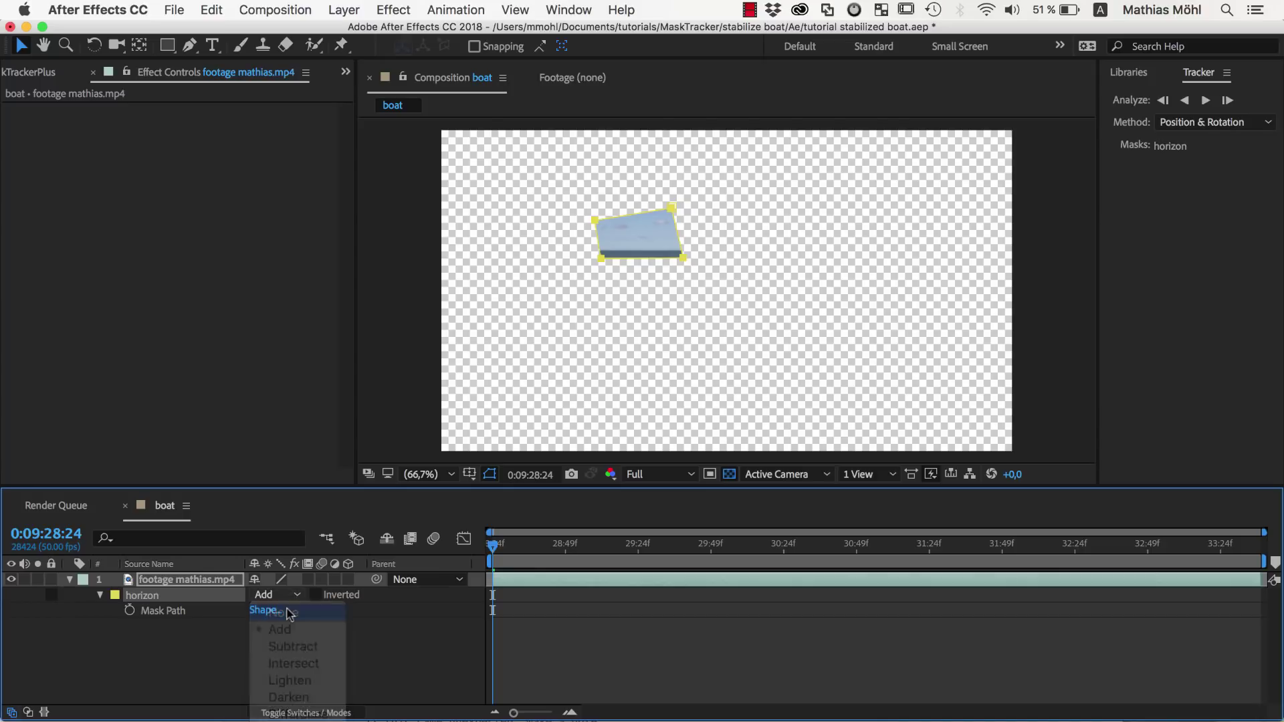
Track the horizon mask forward with Position & Rotation, keyframing its Mask Path across the clip.
click(223, 613)
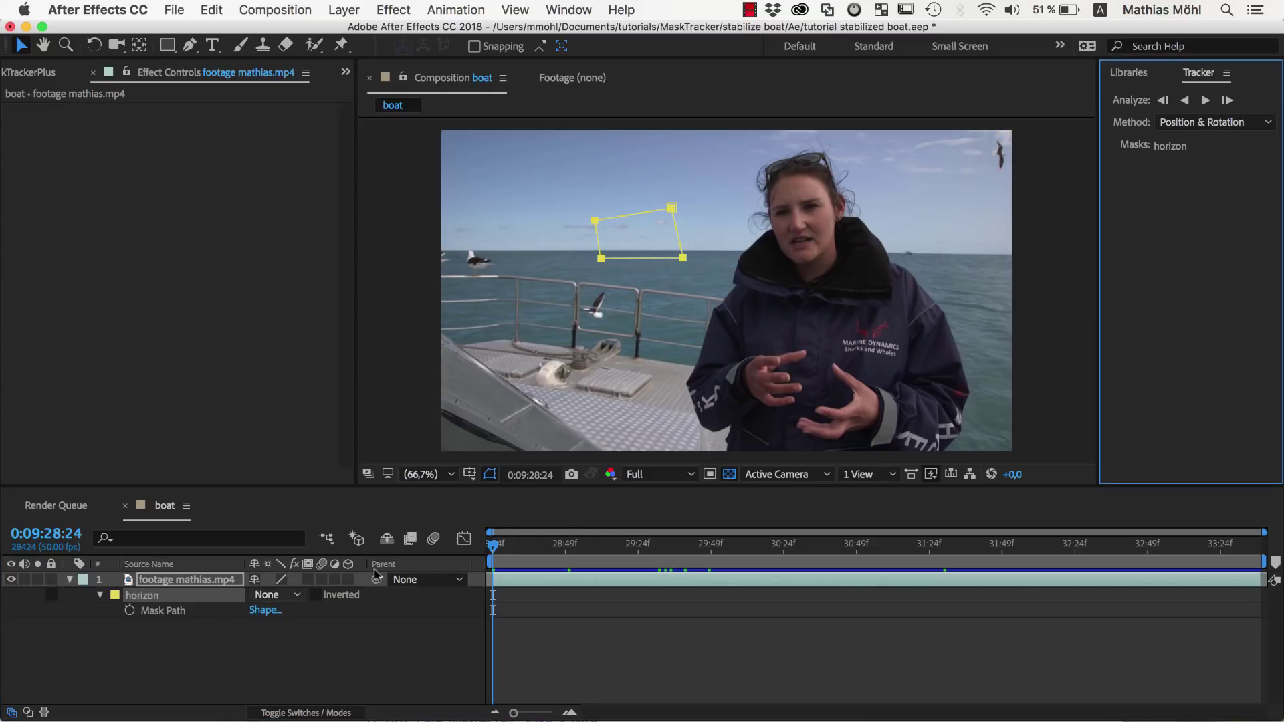
click(1189, 124)
click(1047, 158)
click(1205, 102)
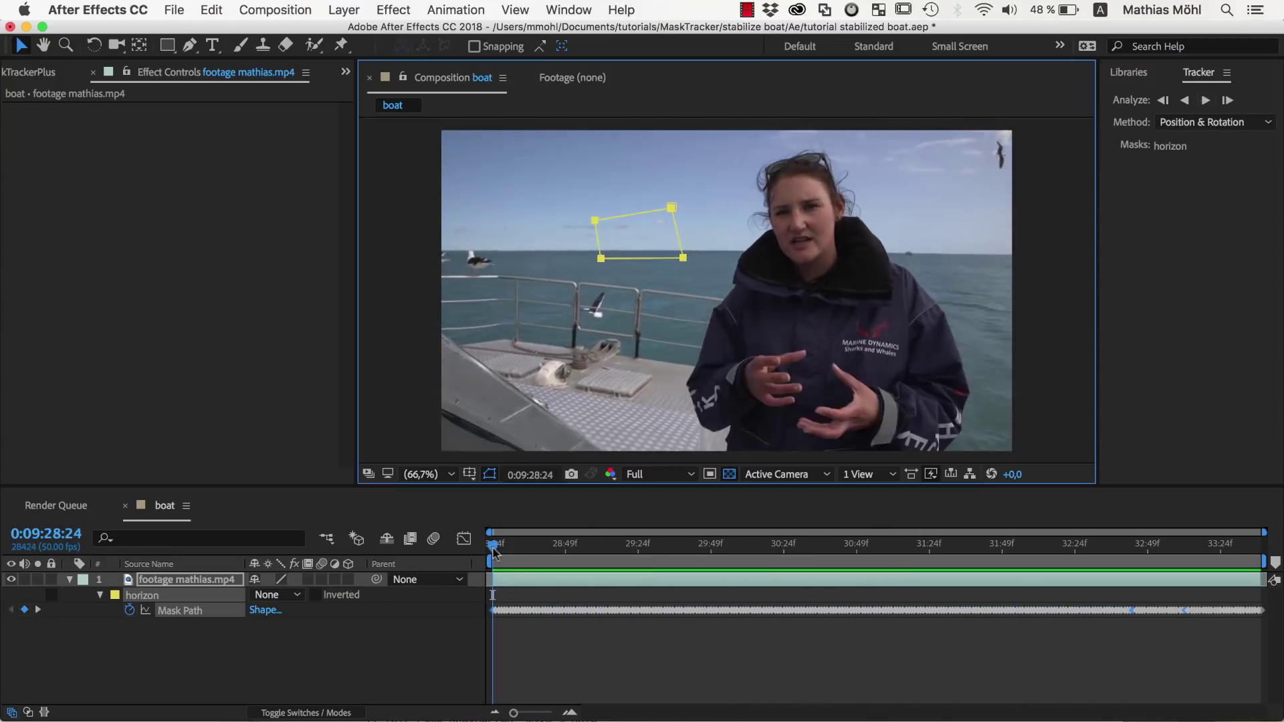
Open the MaskTrackerPlus.jsxbin panel from Window and load the horizon mask's tracking data.
click(568, 11)
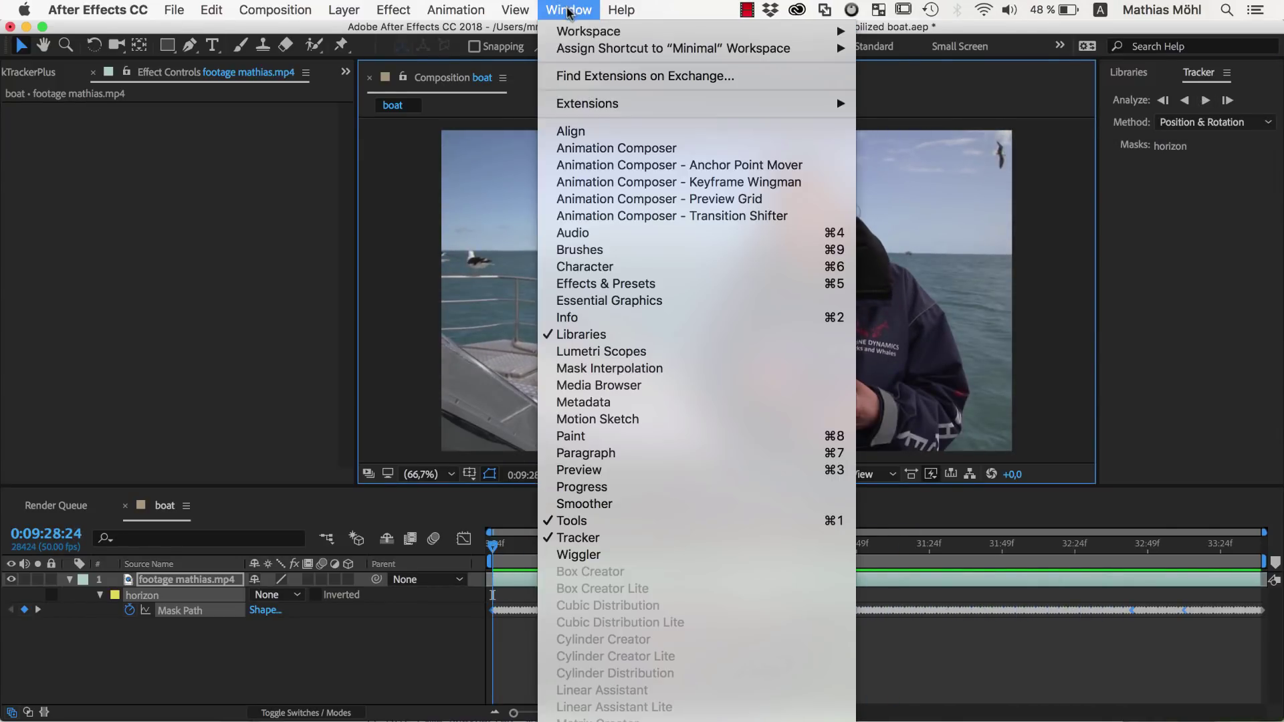
scroll(612, 498, down, 10)
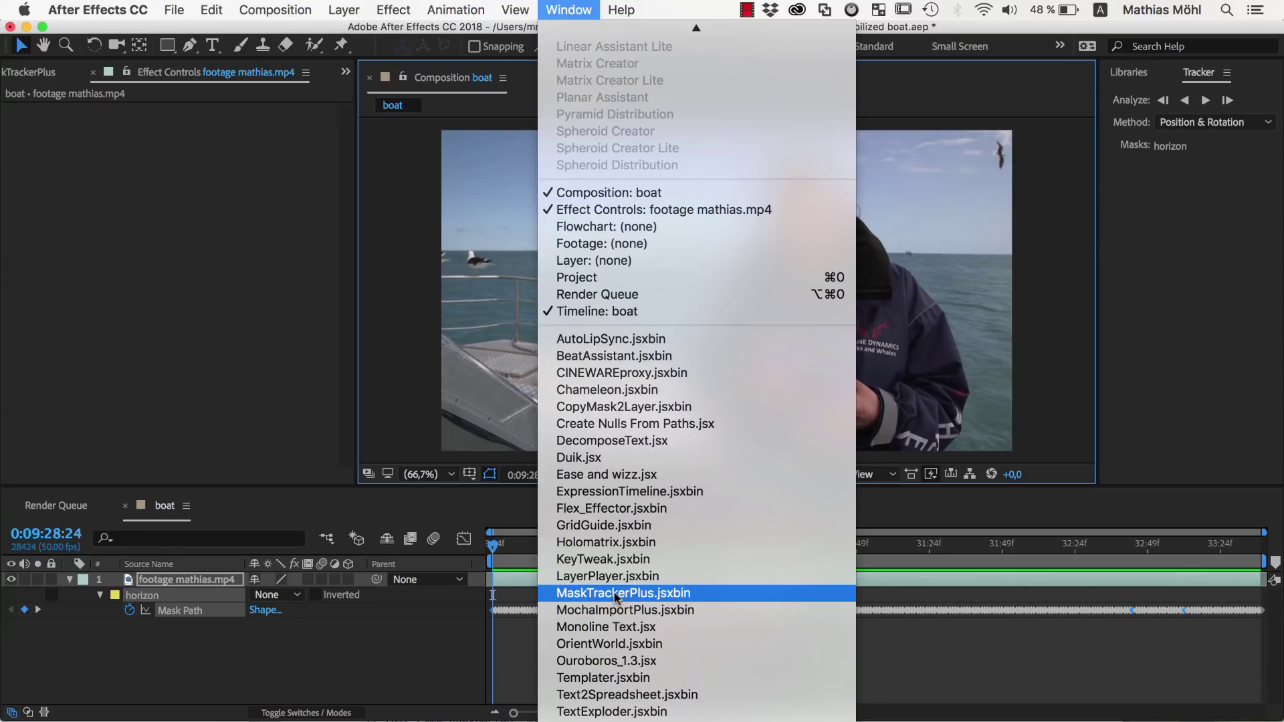
click(615, 593)
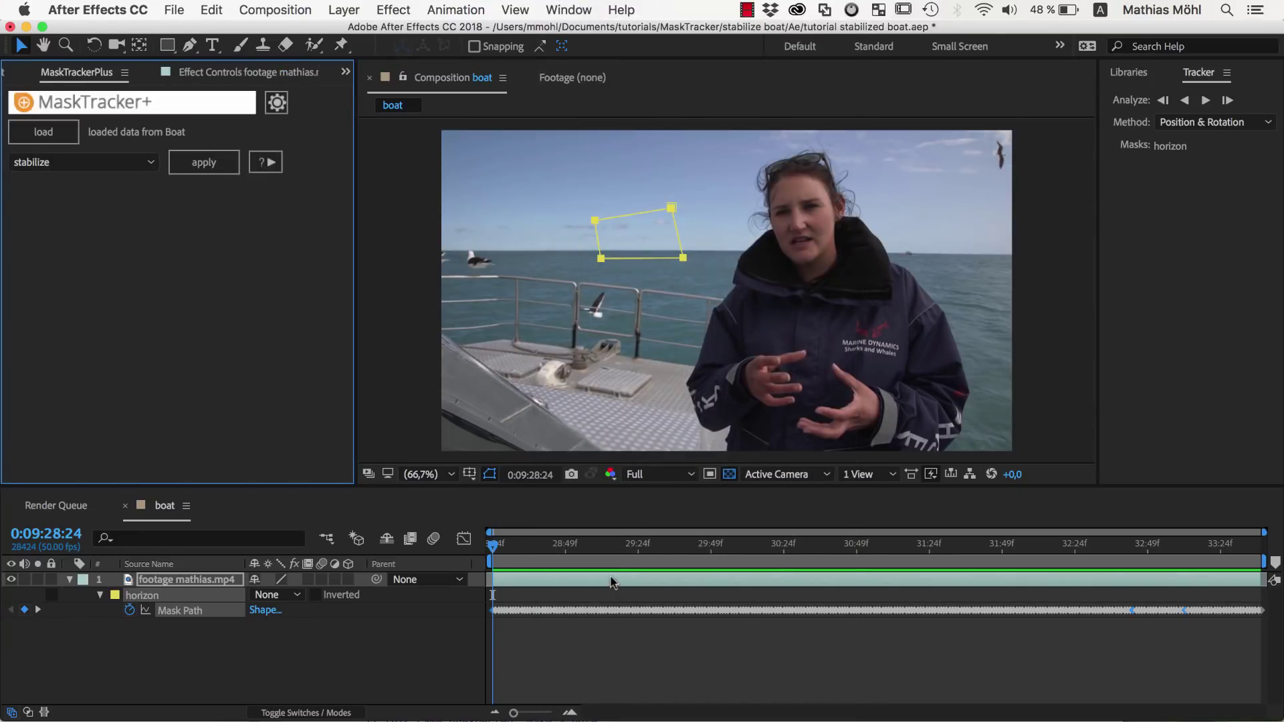
click(146, 597)
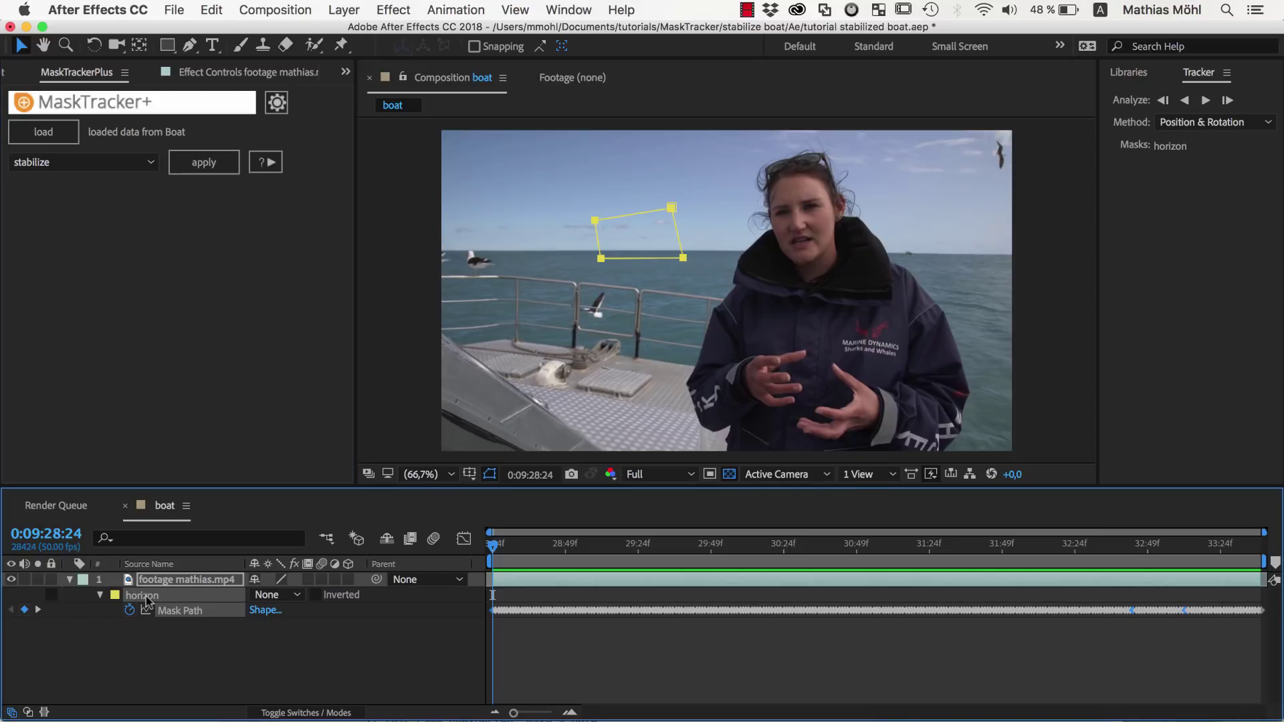
click(51, 133)
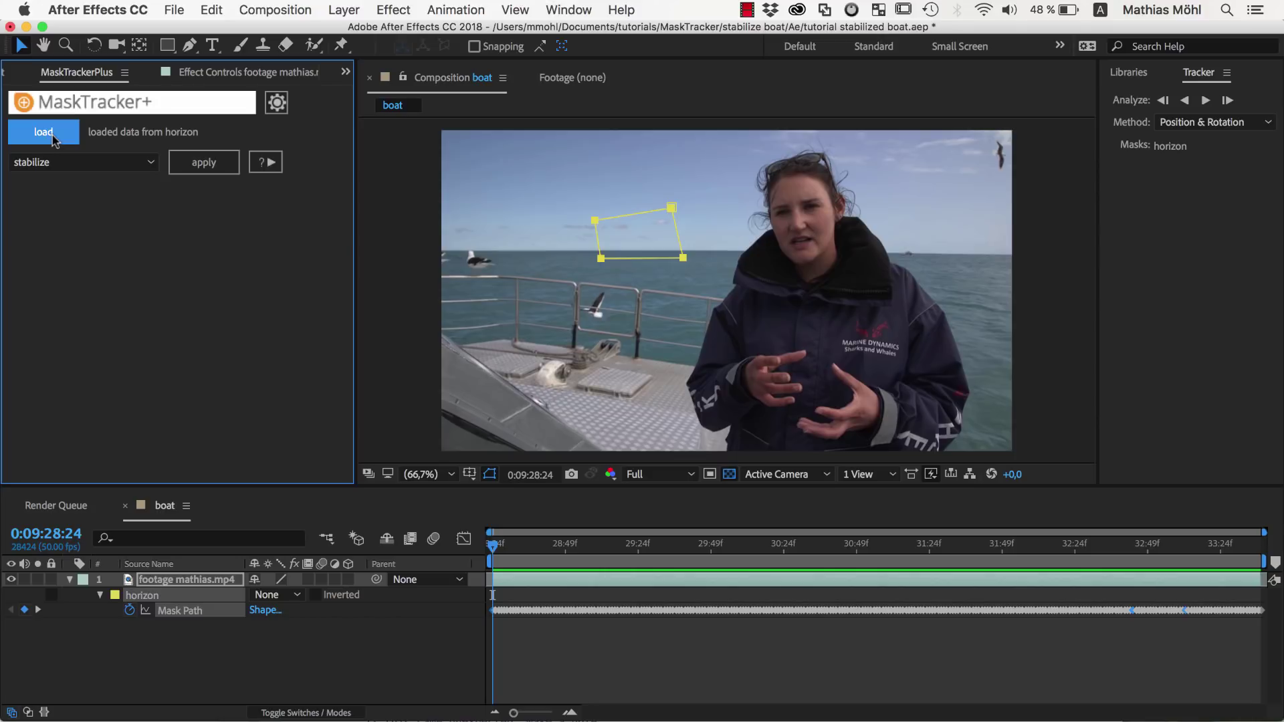
Apply MaskTracker+ stabilize with smooth movement, adding Null 8 as the footage's parent.
click(59, 165)
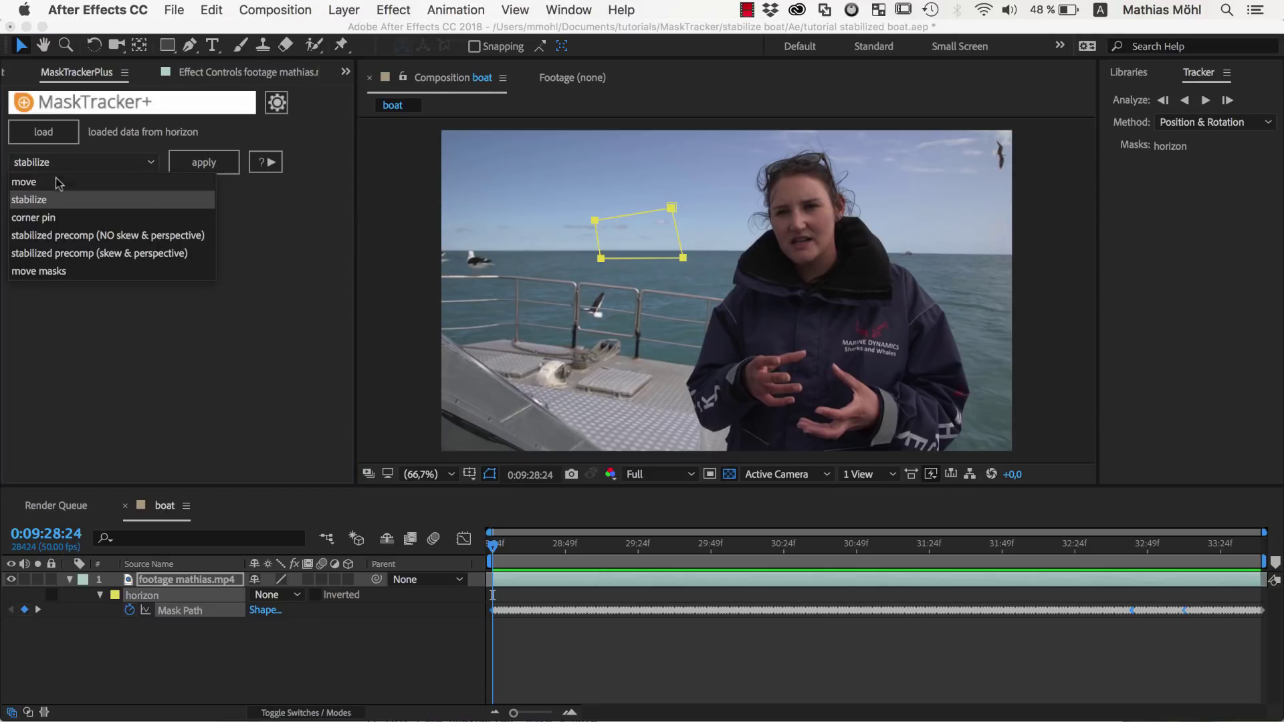
click(55, 203)
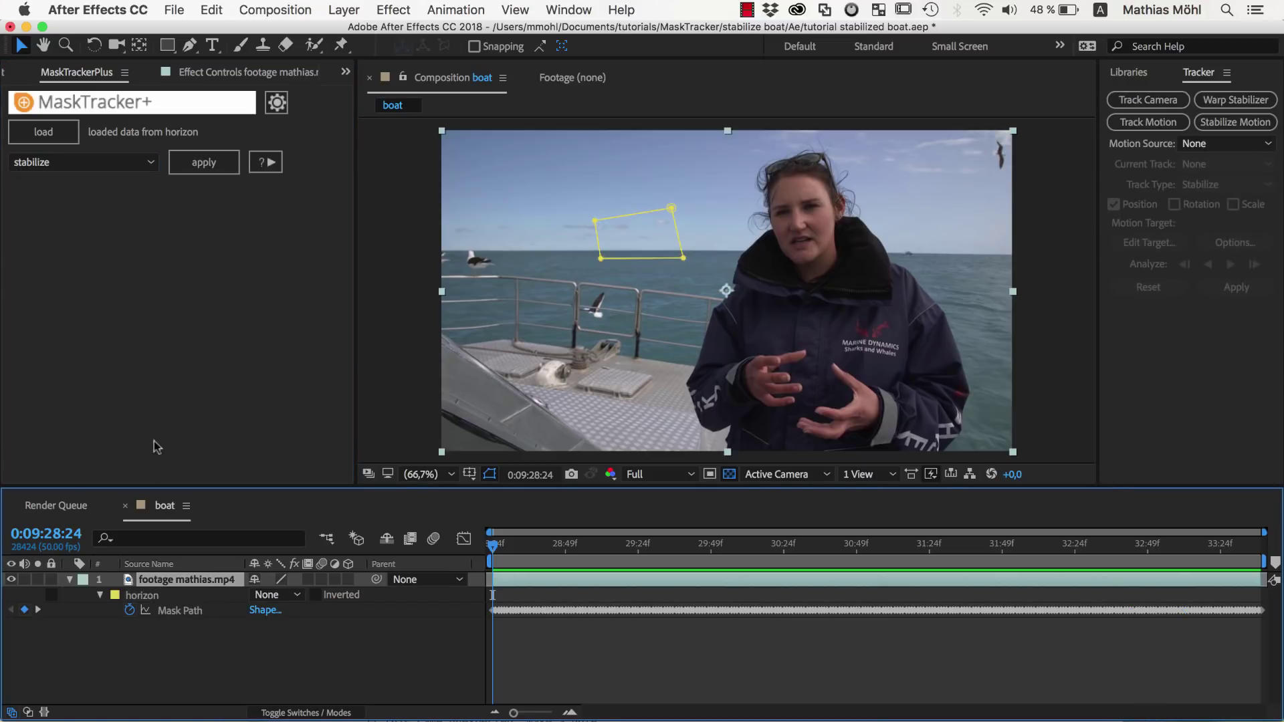
click(196, 167)
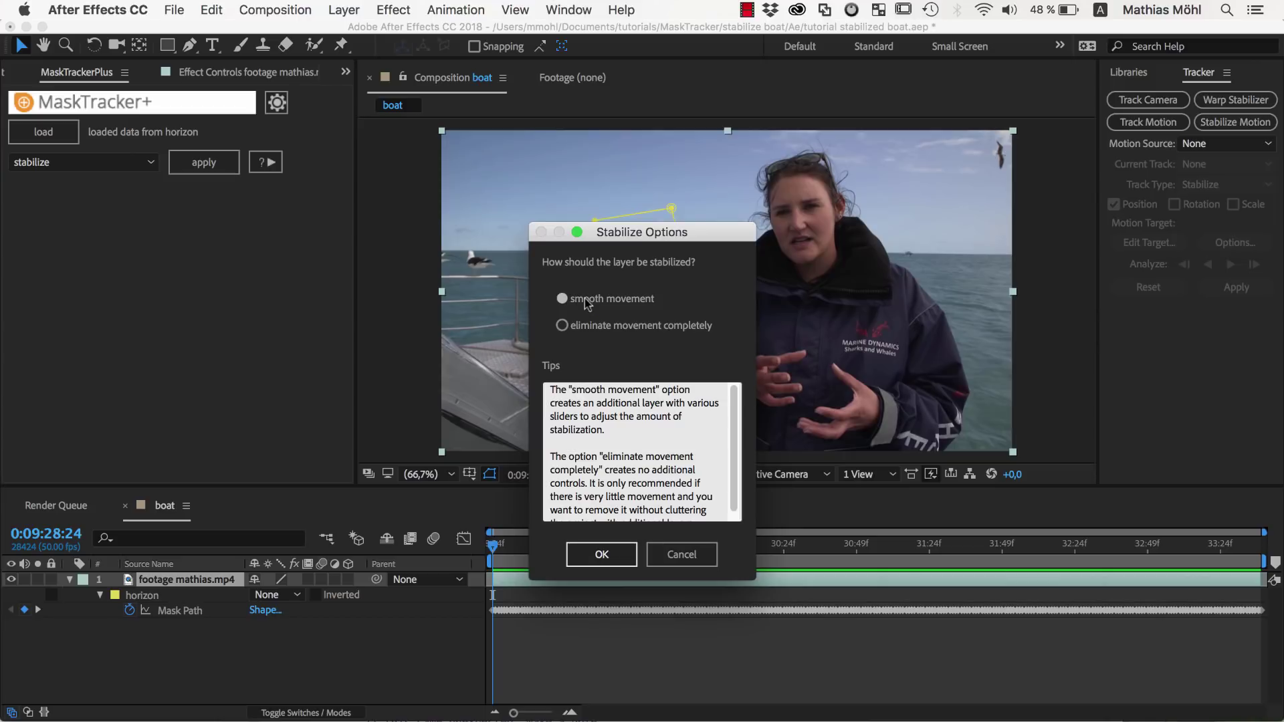
click(597, 560)
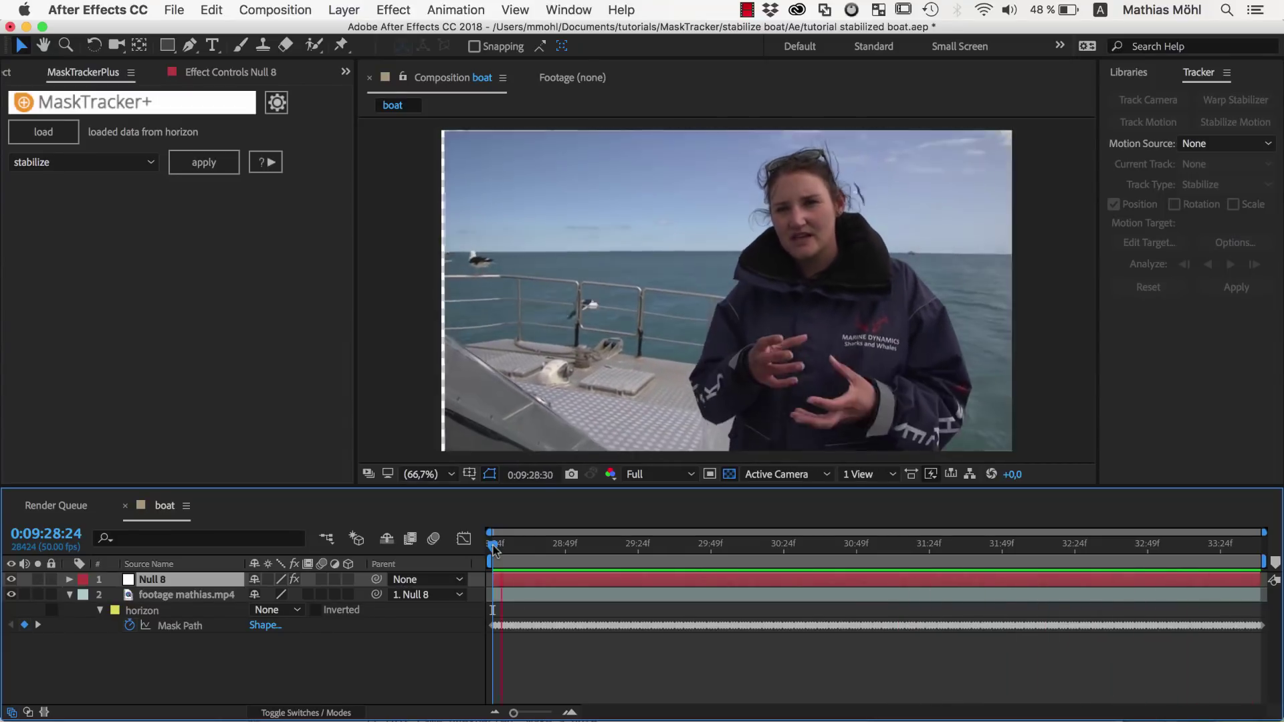
Set Stabilization Controls Smoothness Position to 370 and Zoom to 122%, then preview from the start.
key(space)
click(172, 565)
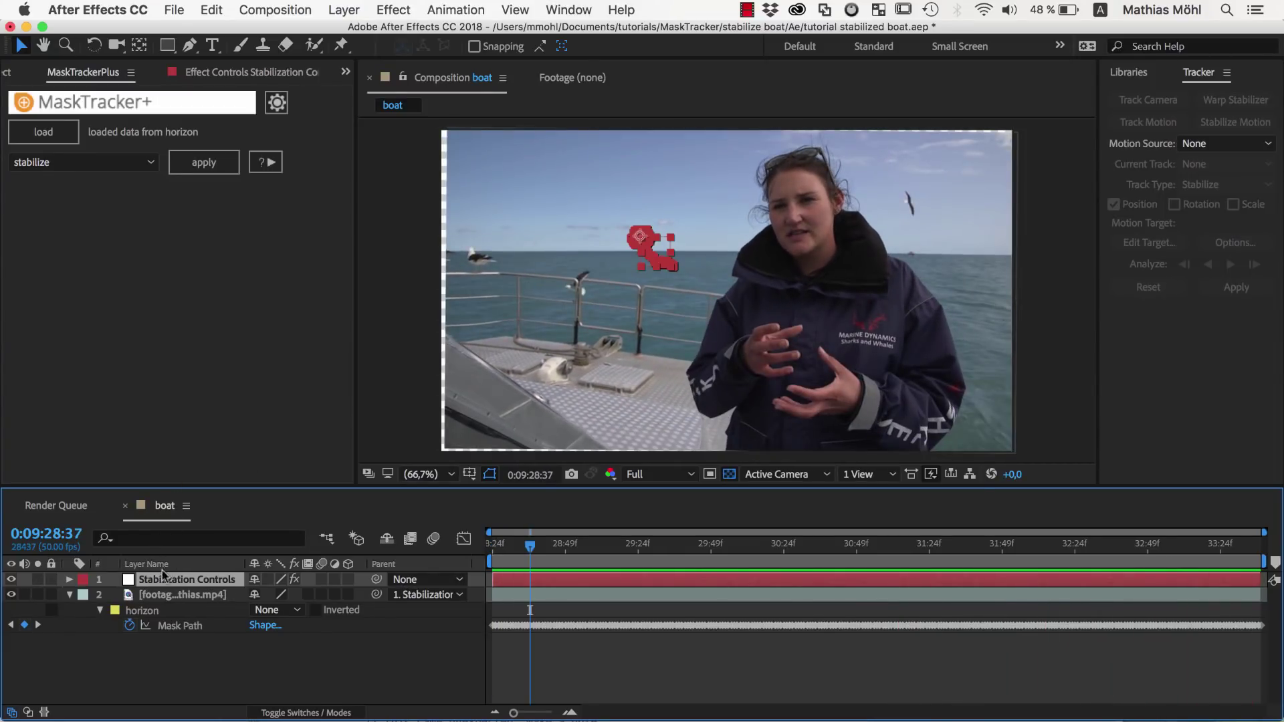
click(221, 74)
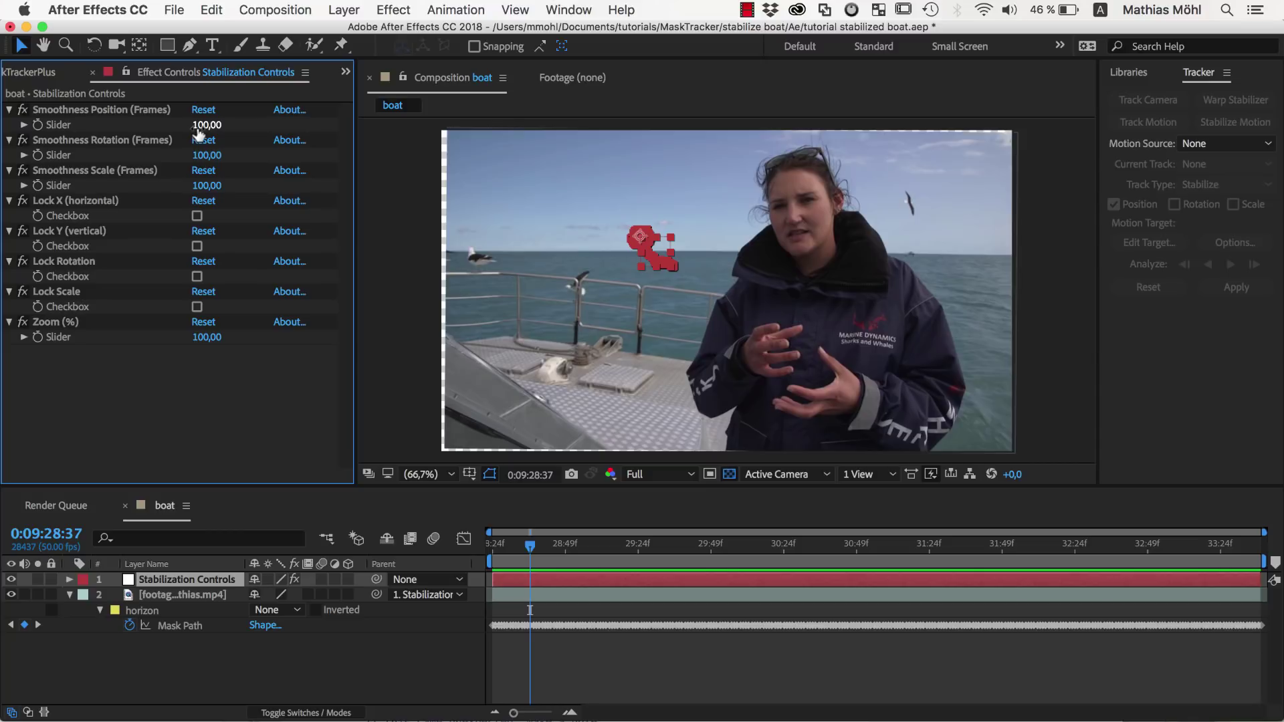
drag(200, 125, 447, 139)
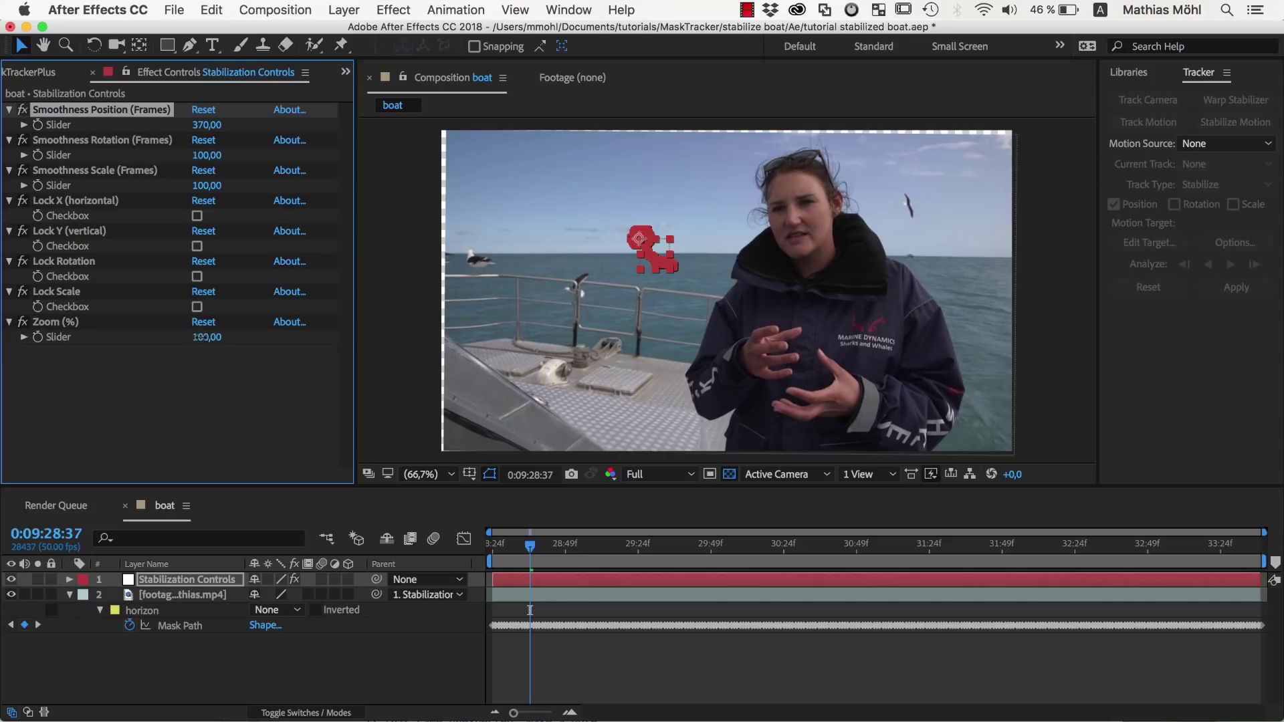
drag(200, 341, 222, 339)
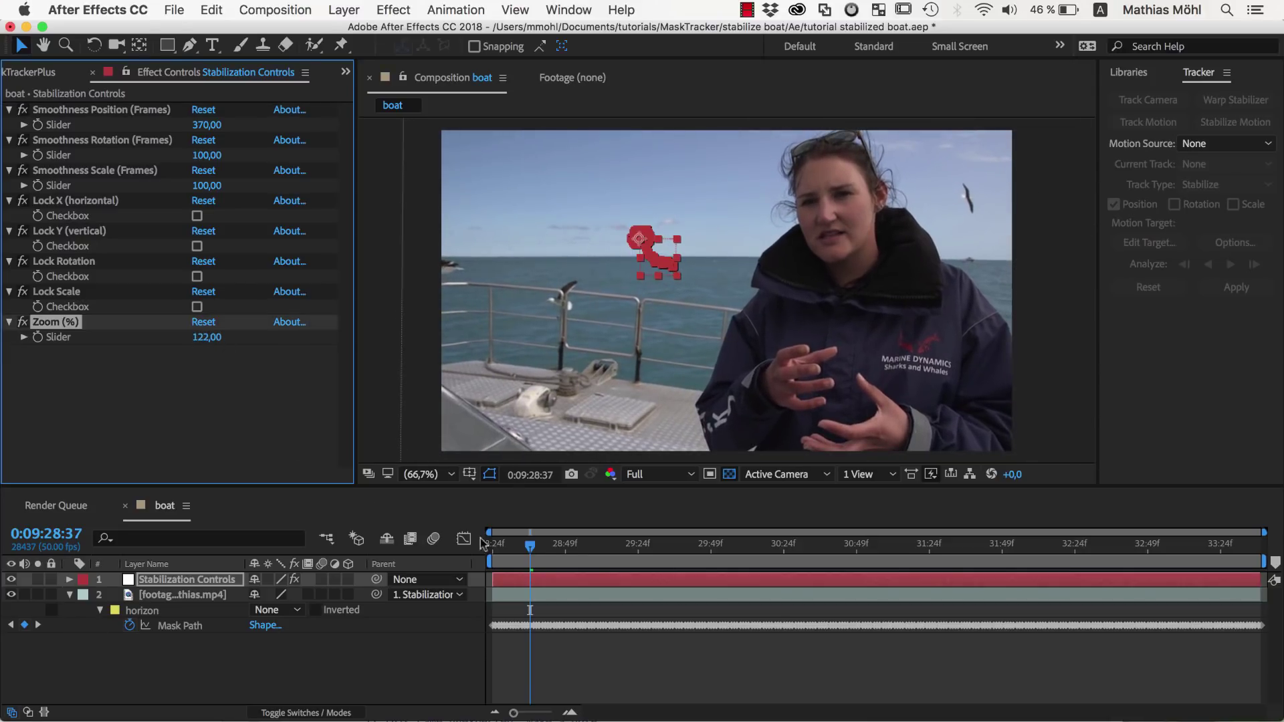
click(490, 544)
key(space)
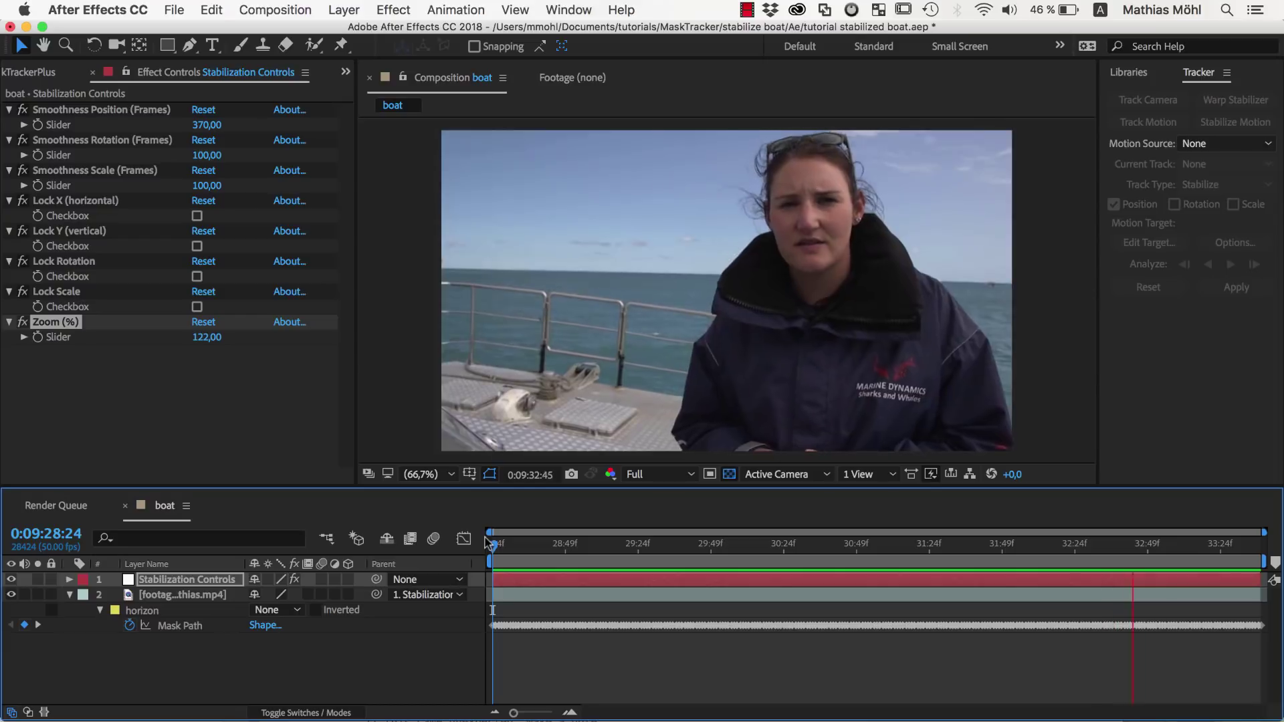
Open the '02c stabilized boat' composition from the comps folder in the Project panel.
key(space)
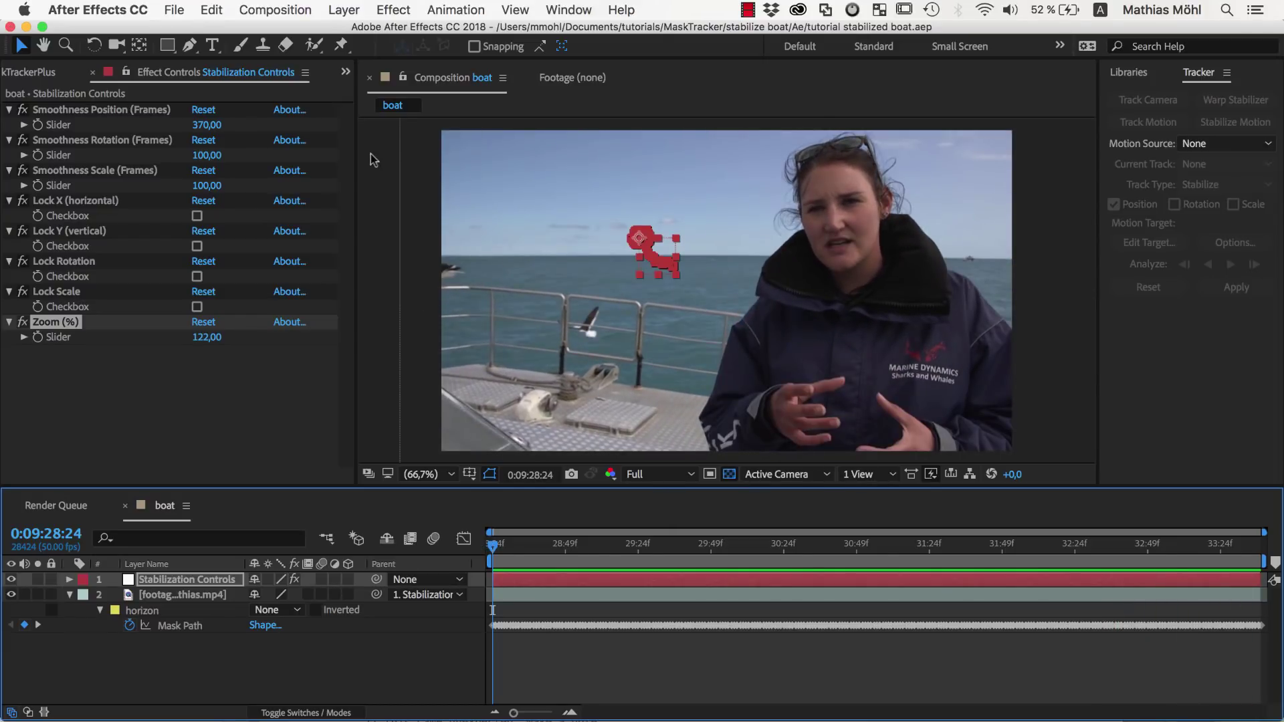
click(345, 72)
click(386, 94)
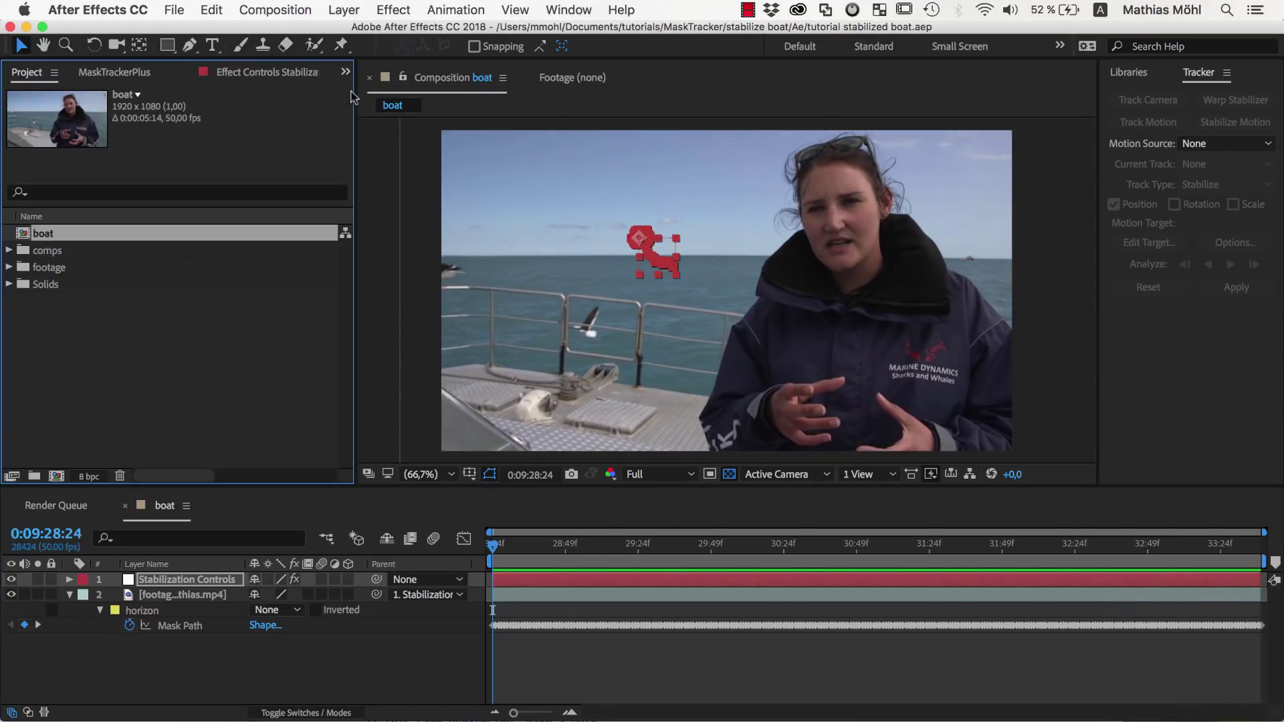
click(9, 251)
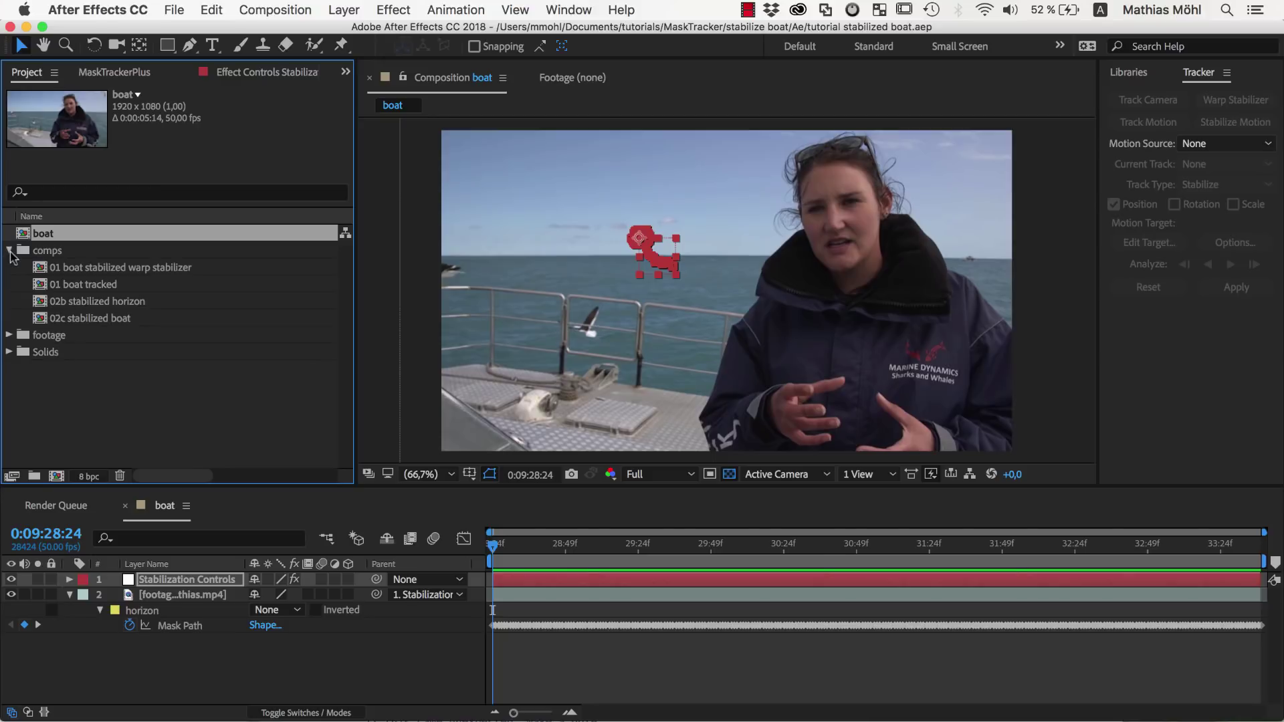
double_click(85, 319)
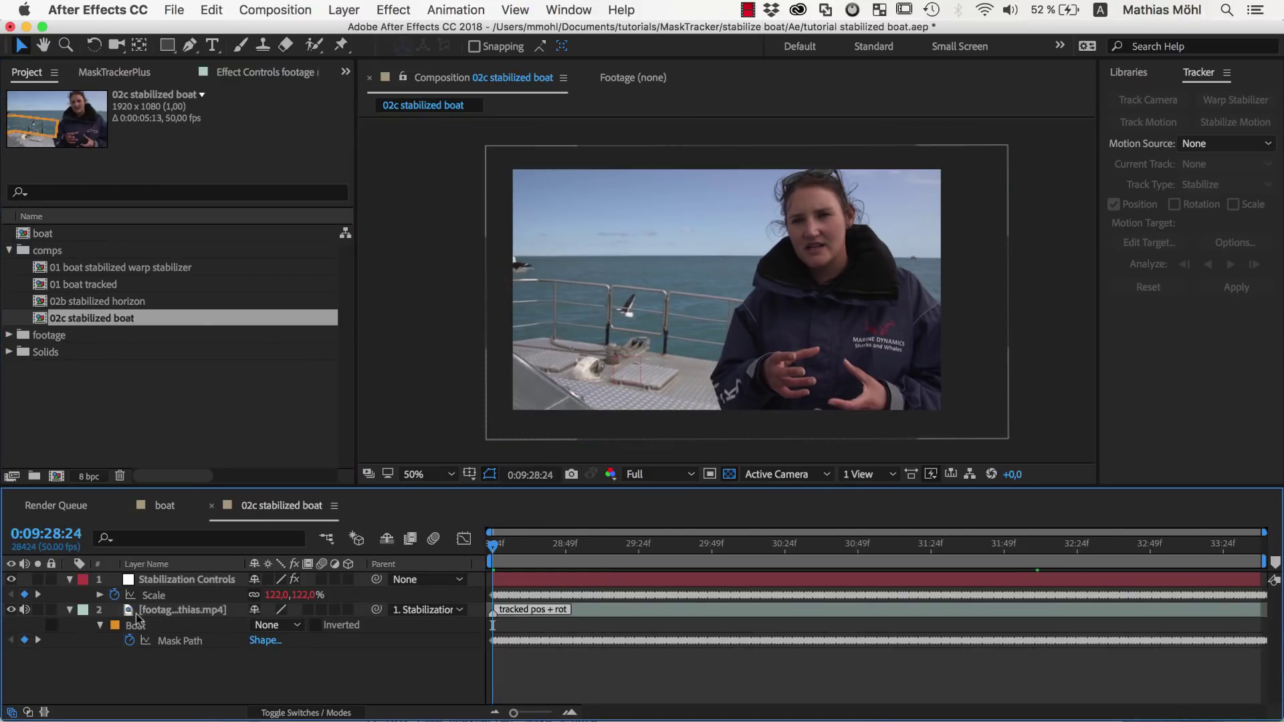
Select the footage's Boat mask, preview the stabilized comp, and return to MaskTracker+.
click(135, 626)
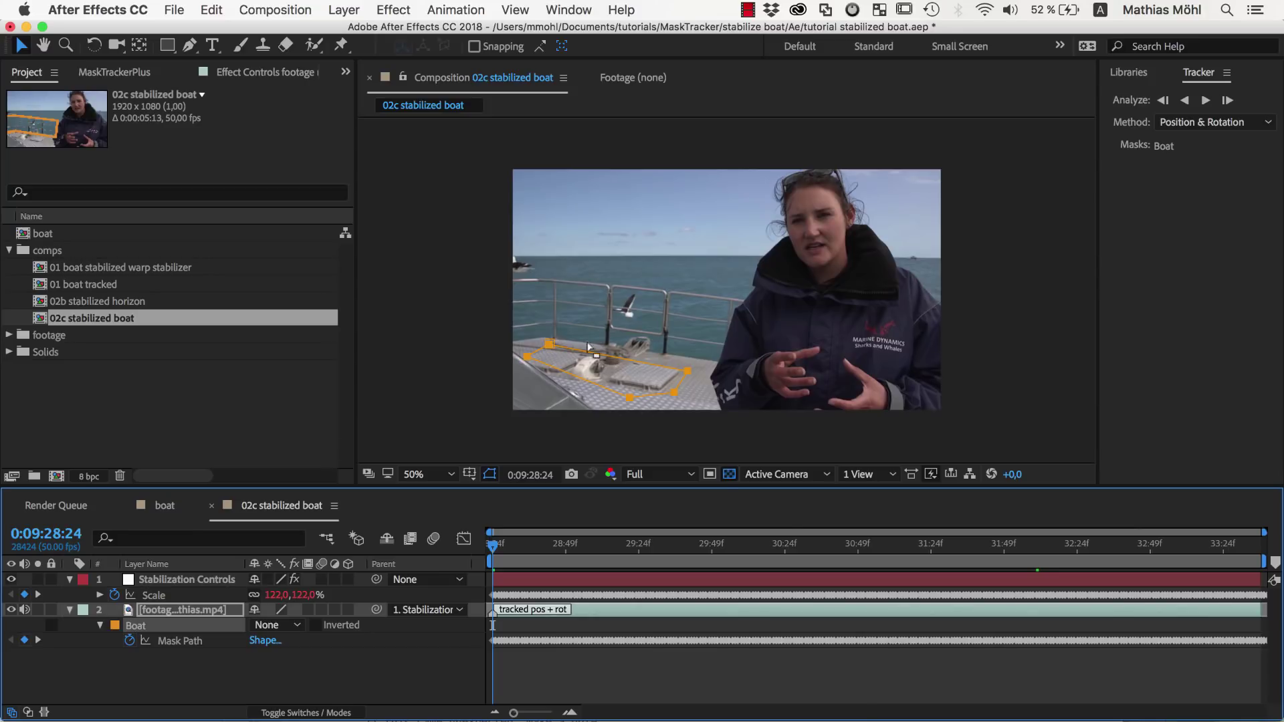
key(space)
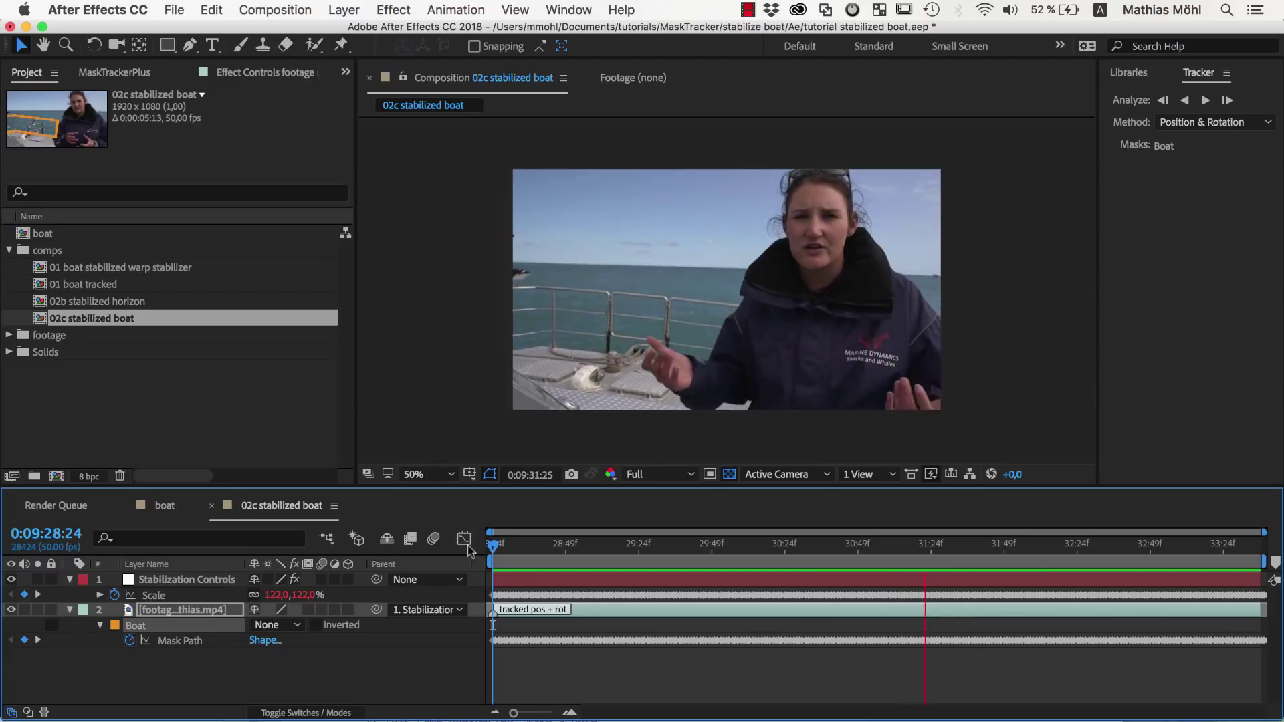
key(space)
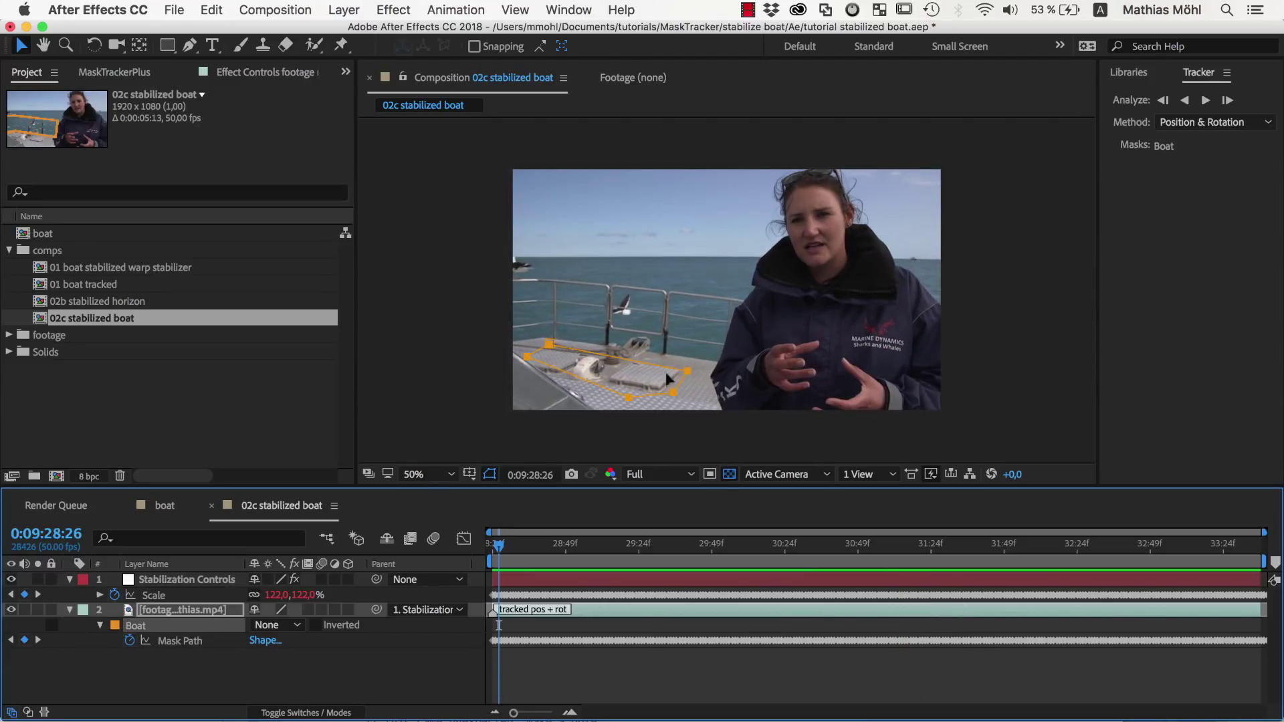
click(115, 72)
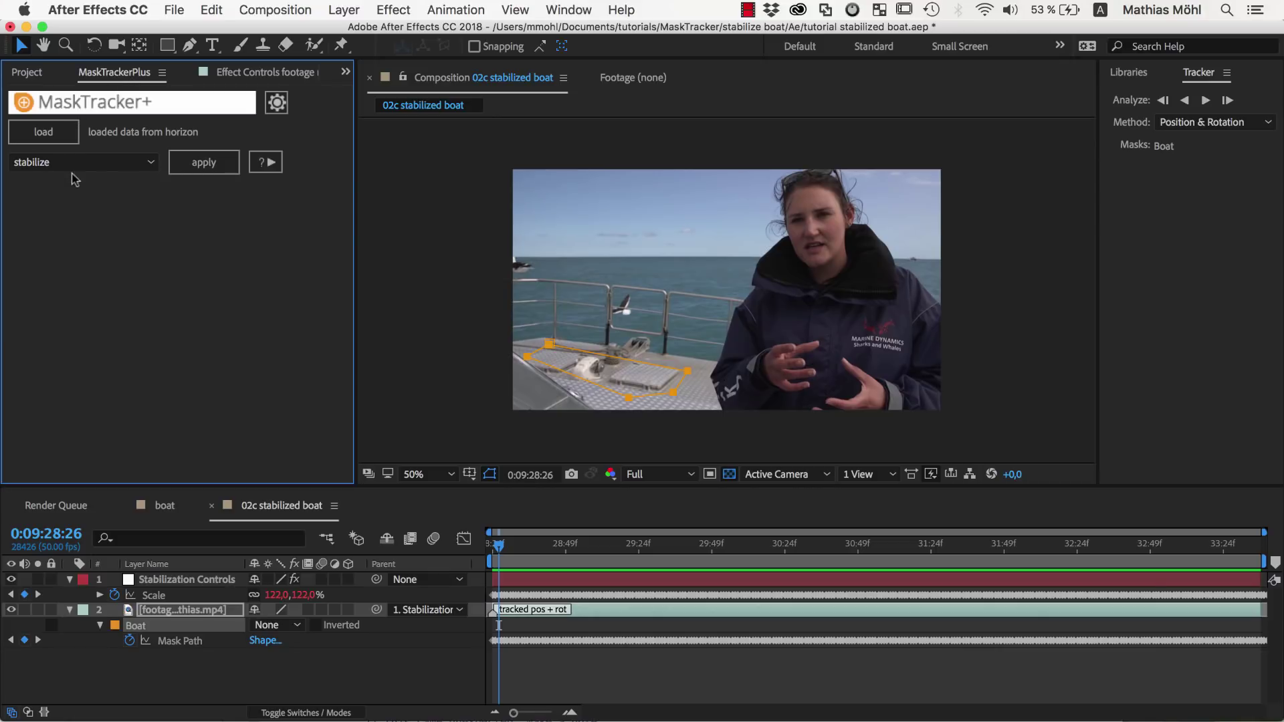